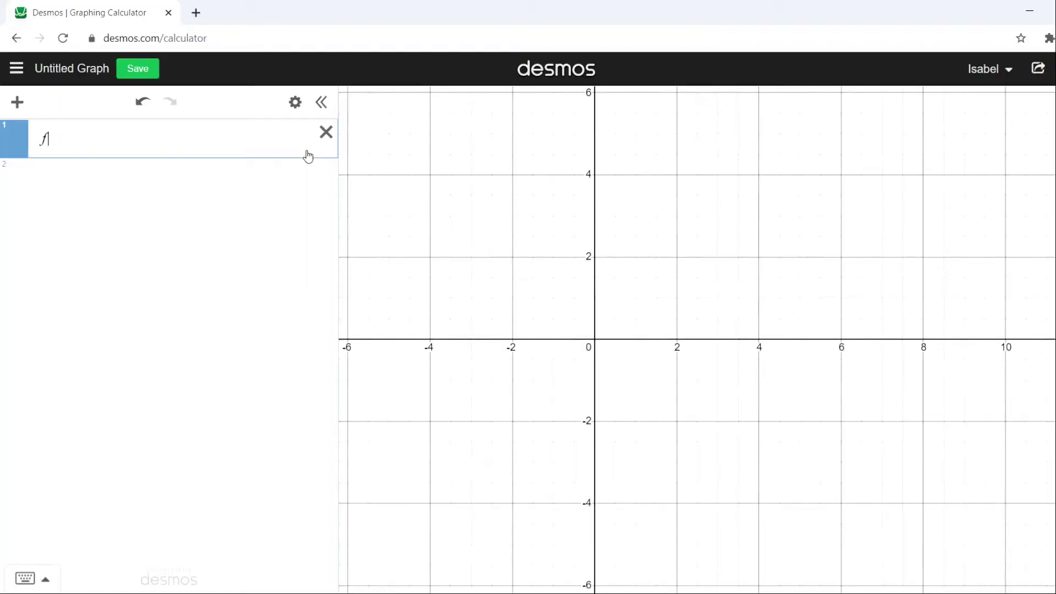
Step: Type 'f(x) =' and use the on-screen keypad to complete 3x² − x + 7
text(()
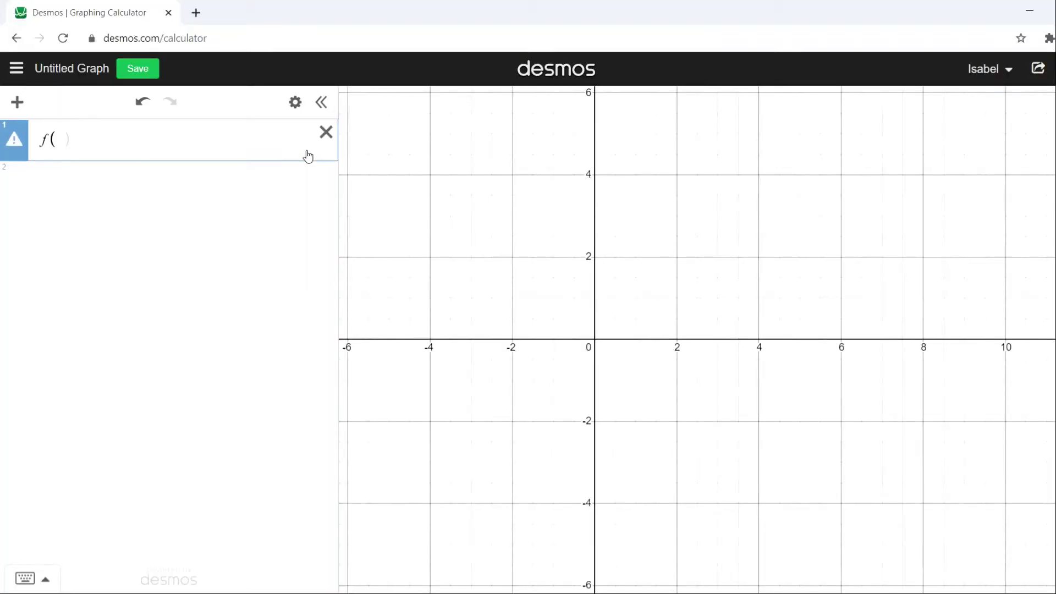
text(x) =)
click(48, 576)
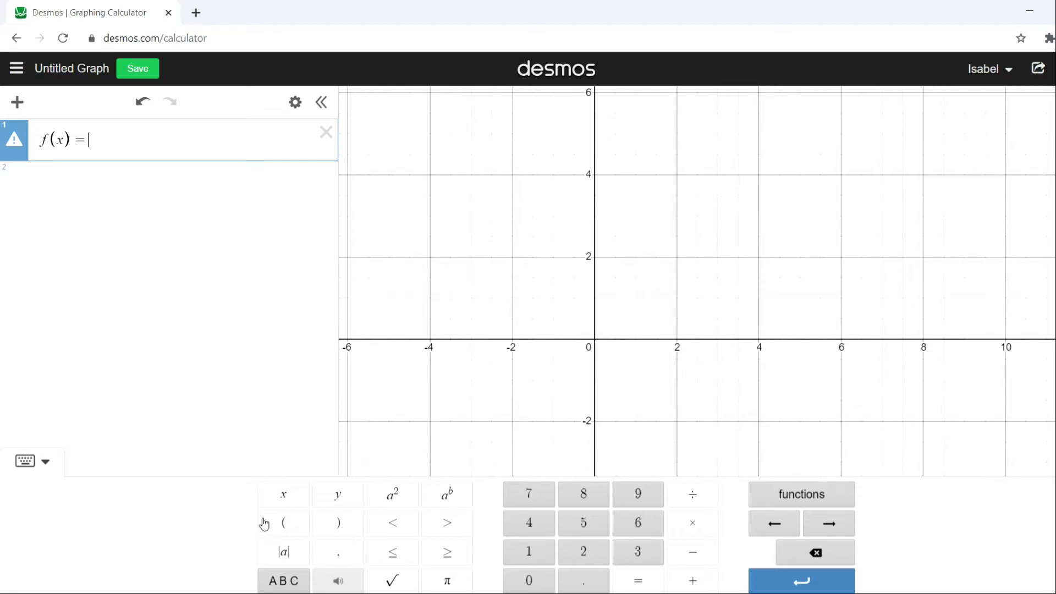
click(631, 558)
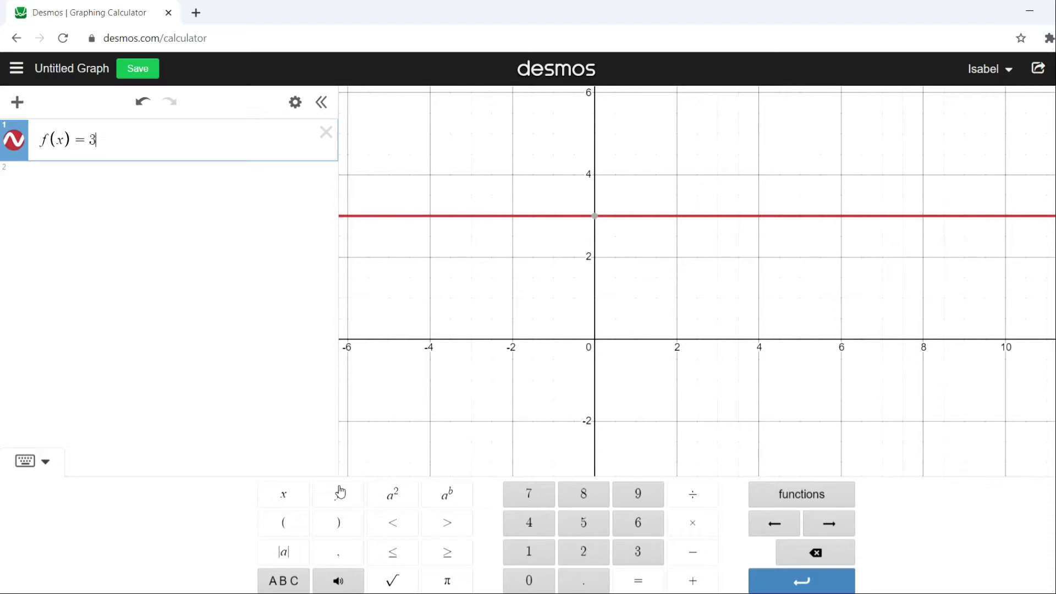
click(287, 497)
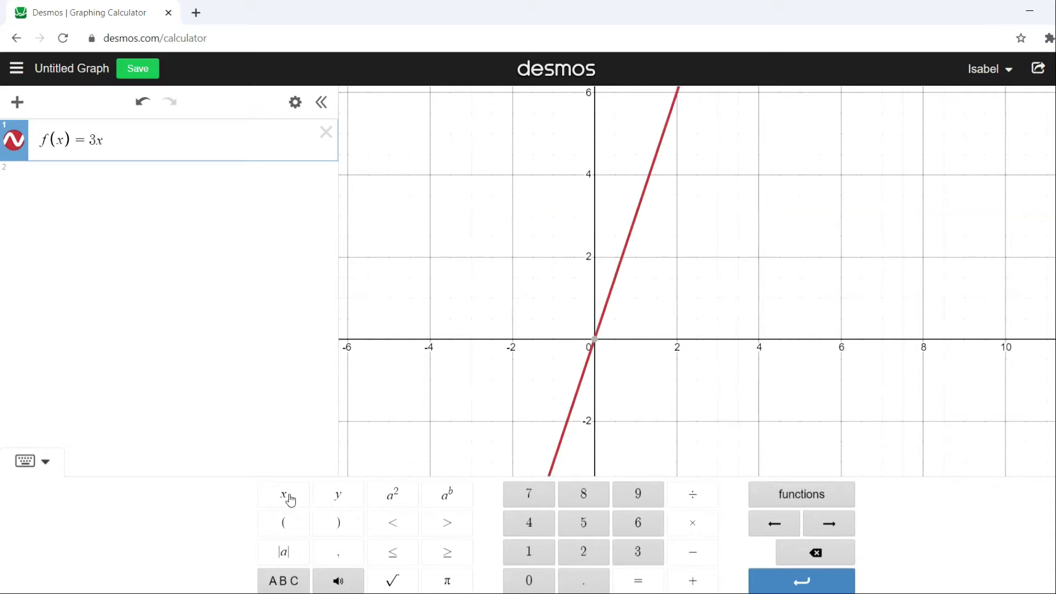
click(387, 500)
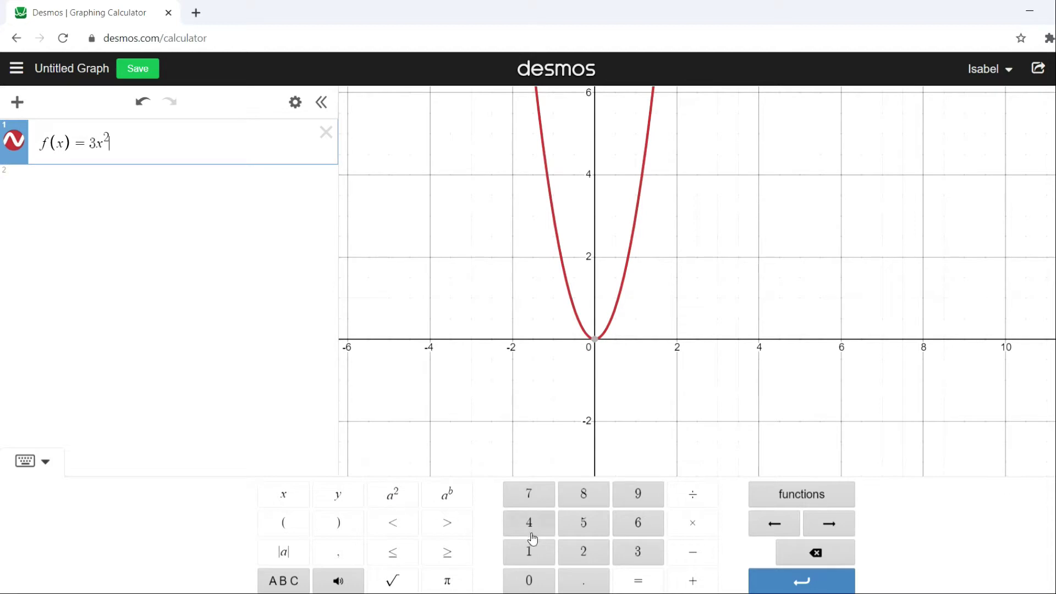
click(687, 553)
click(289, 500)
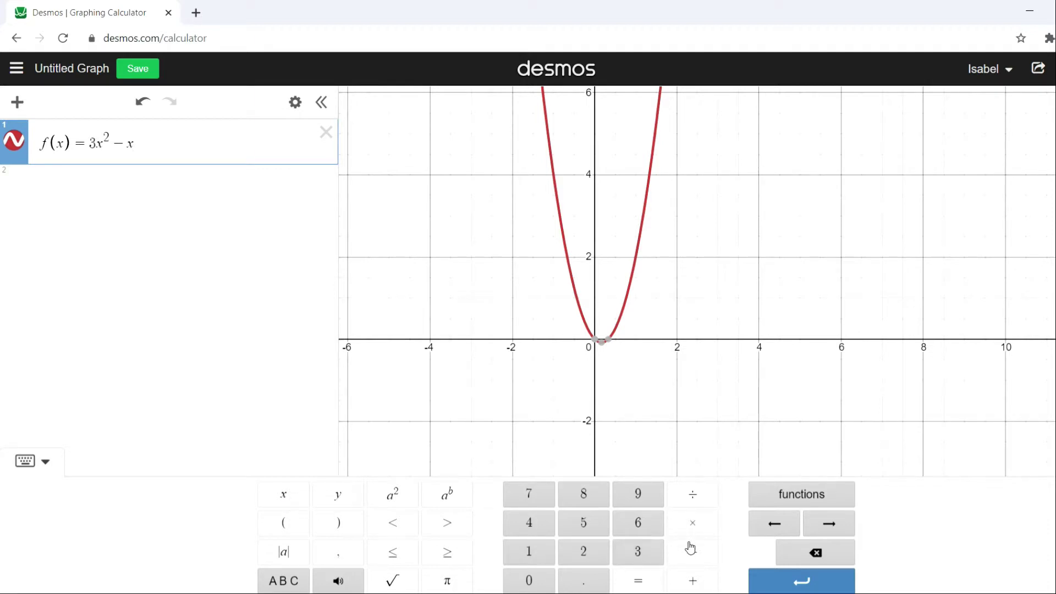
click(693, 582)
click(539, 502)
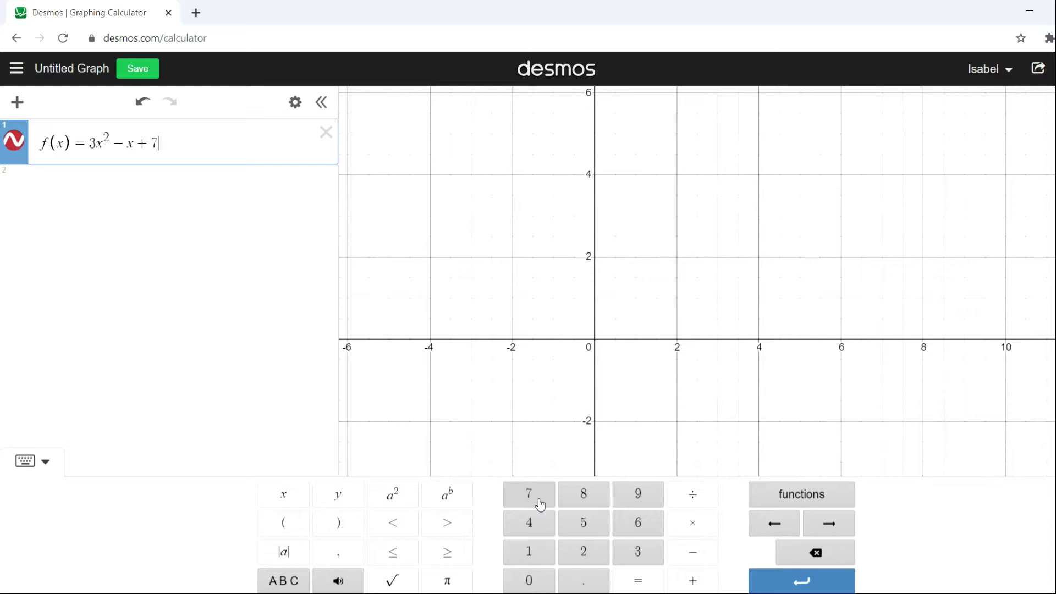
Step: Zoom and pan to the parabola's vertex and pin its label (0.167, 6.917)
scroll(608, 358, down, 5)
drag(620, 285, 644, 577)
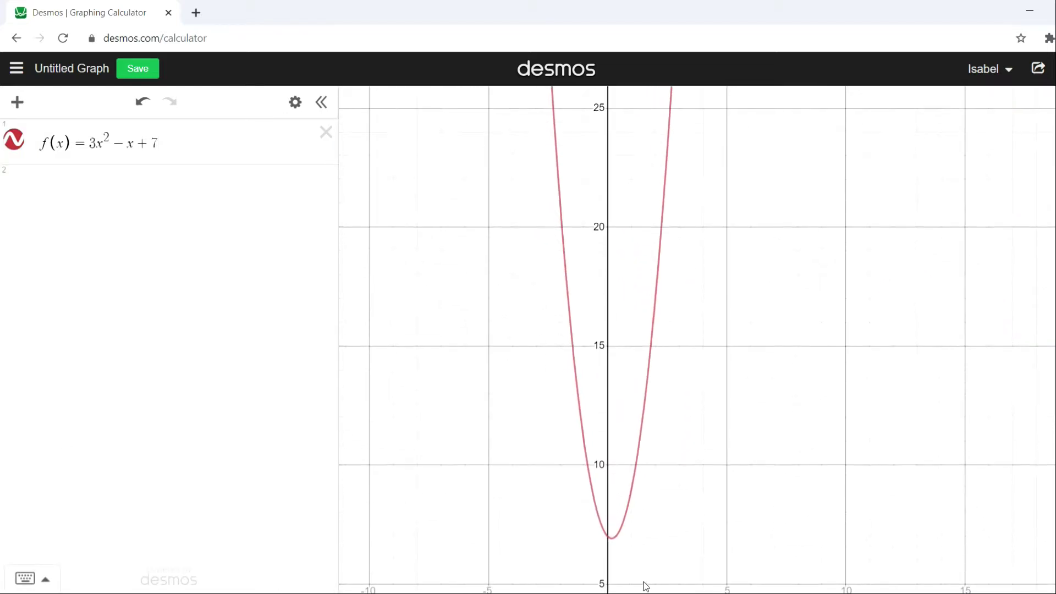
scroll(660, 550, up, 3)
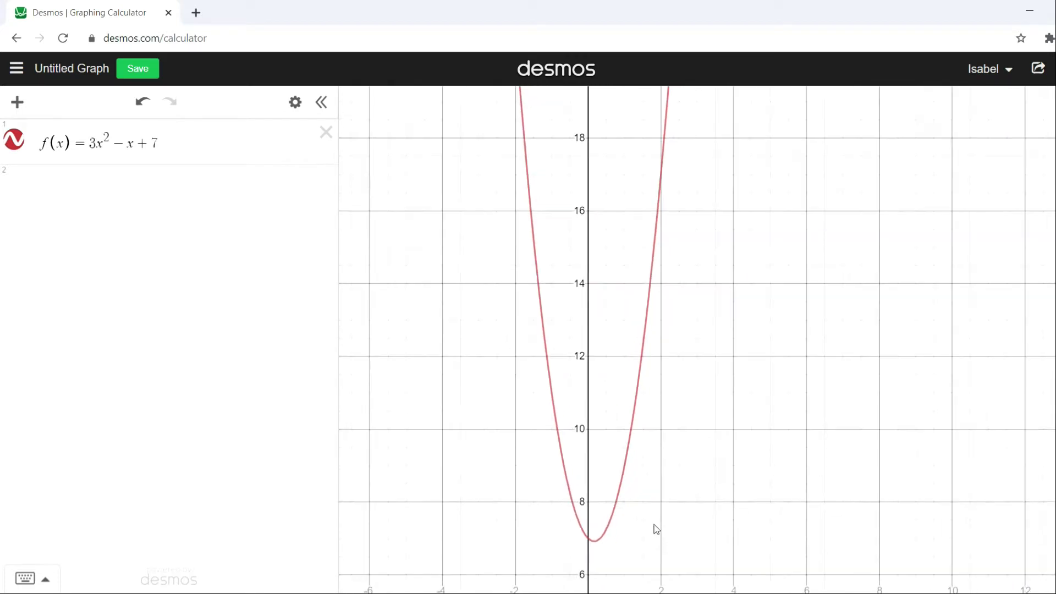
click(630, 550)
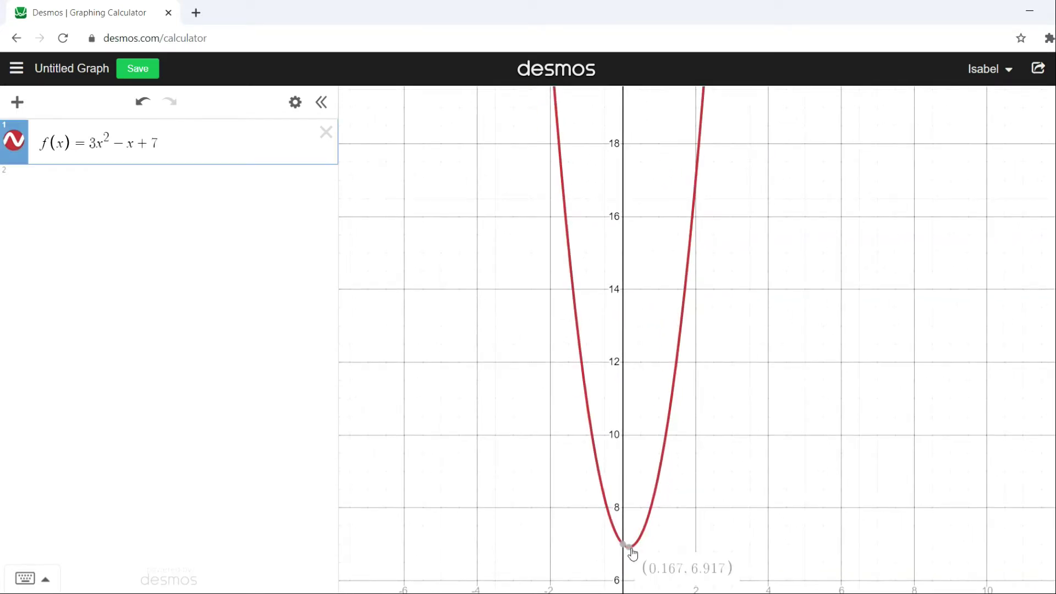
click(631, 549)
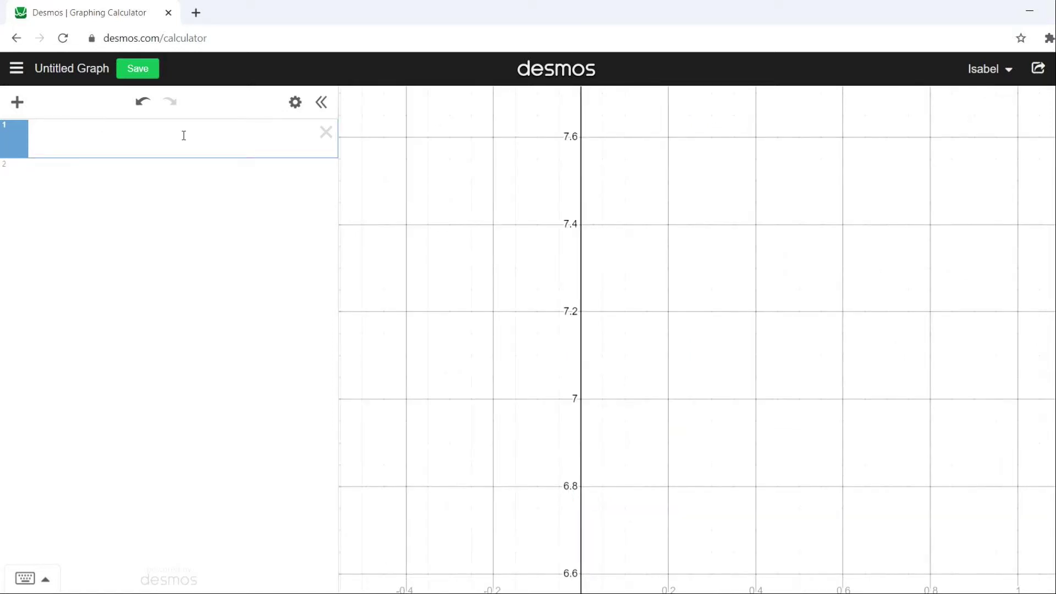
Step: Retype expression 1 as f(x) = x⁴ + 3x³ + 4
text(f(x)=x^4)
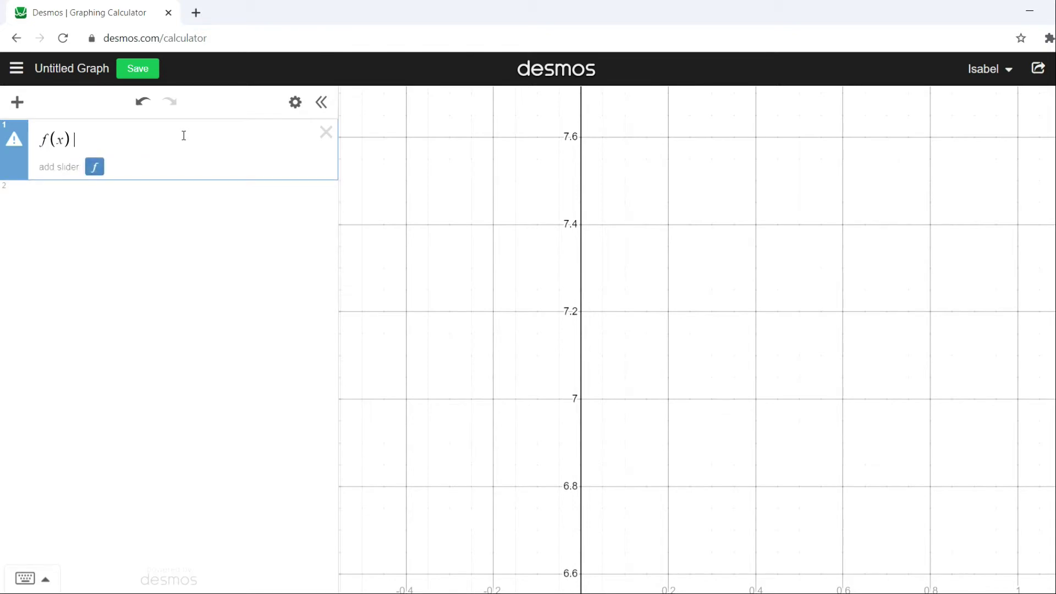
key(Right)
text(+3x^3)
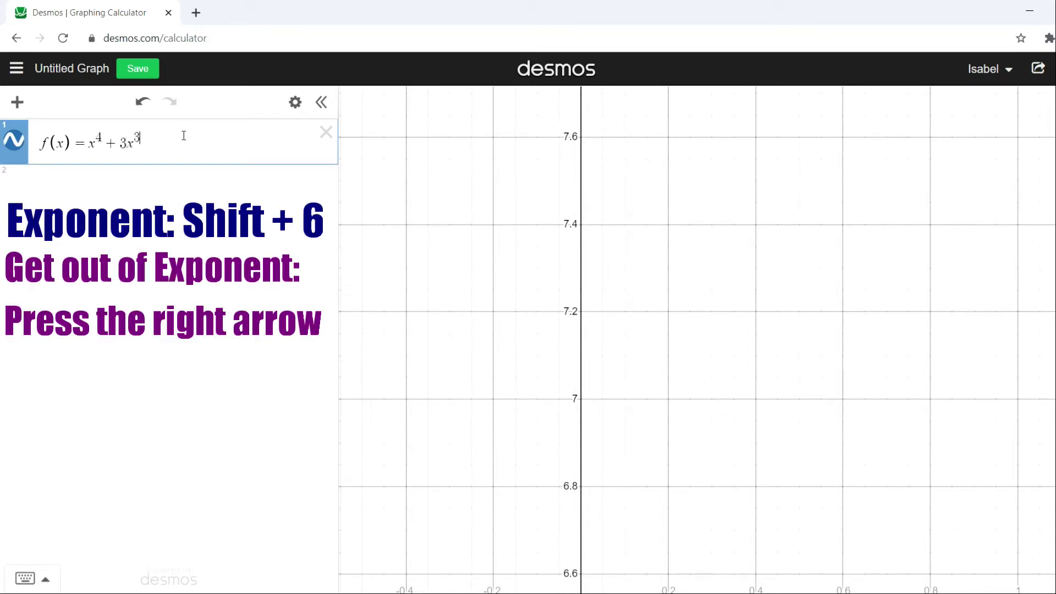
key(Right)
text(+4)
Step: Zoom out, centre the quartic's dip, and pin the minimum (−2.25, −4.543)
scroll(480, 215, down, 8)
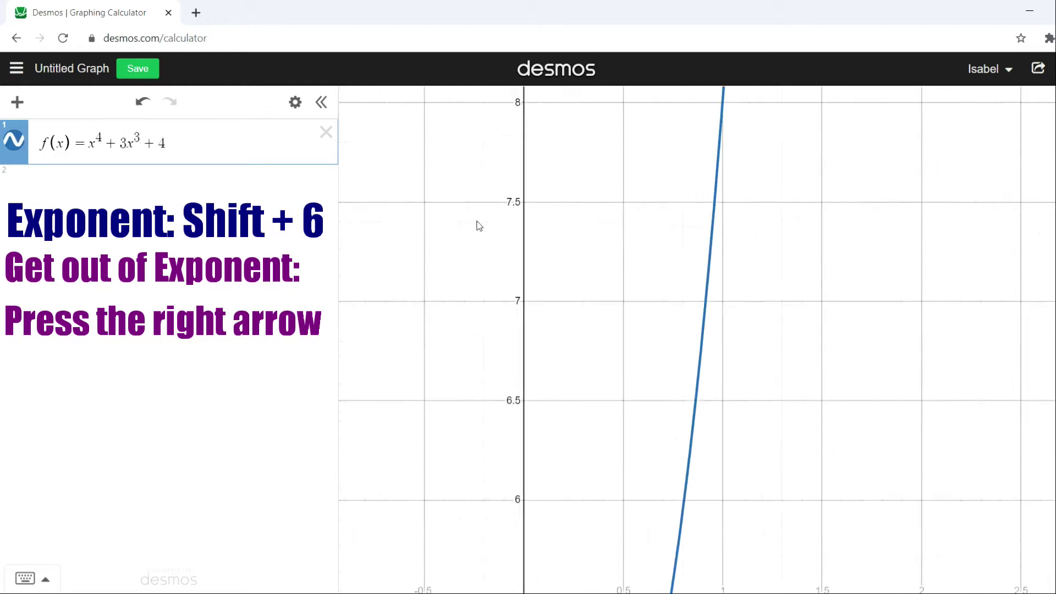
scroll(477, 224, down, 6)
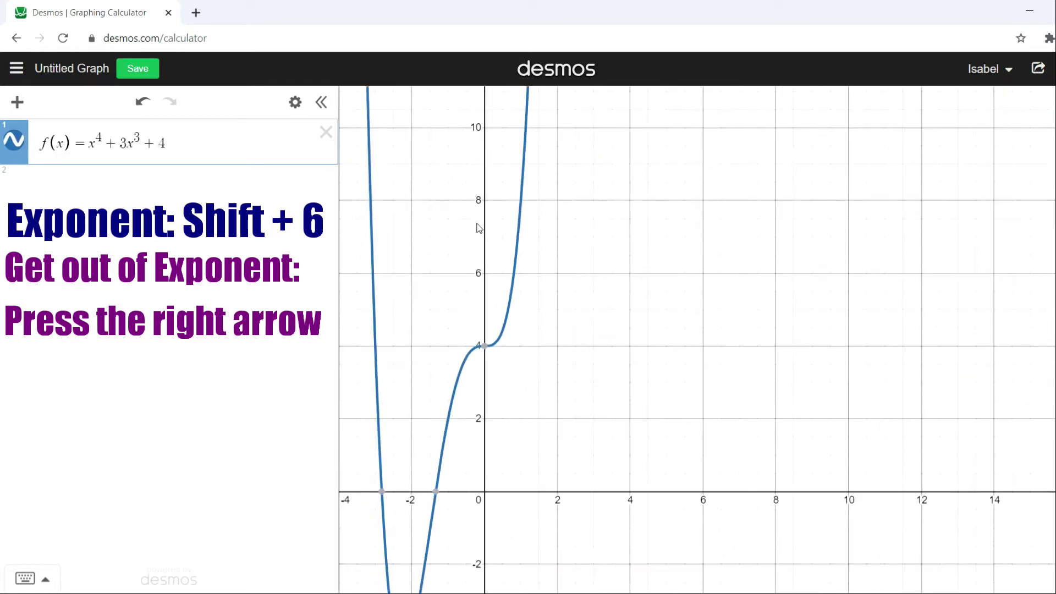
mouse_move(475, 223)
mouse_down()
mouse_move(569, 283)
mouse_move(619, 292)
mouse_up()
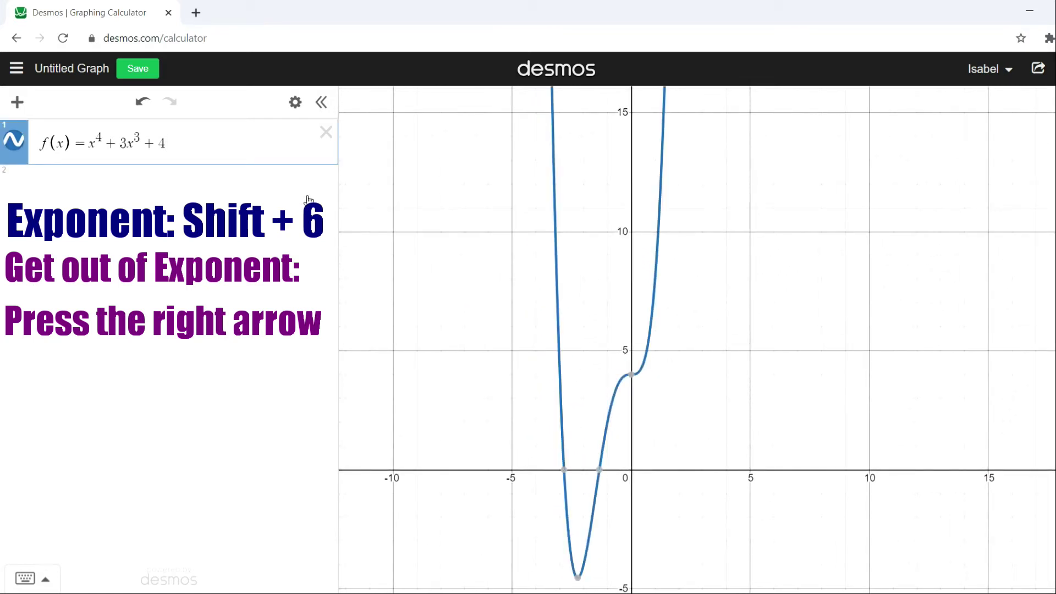
mouse_move(575, 578)
click(579, 578)
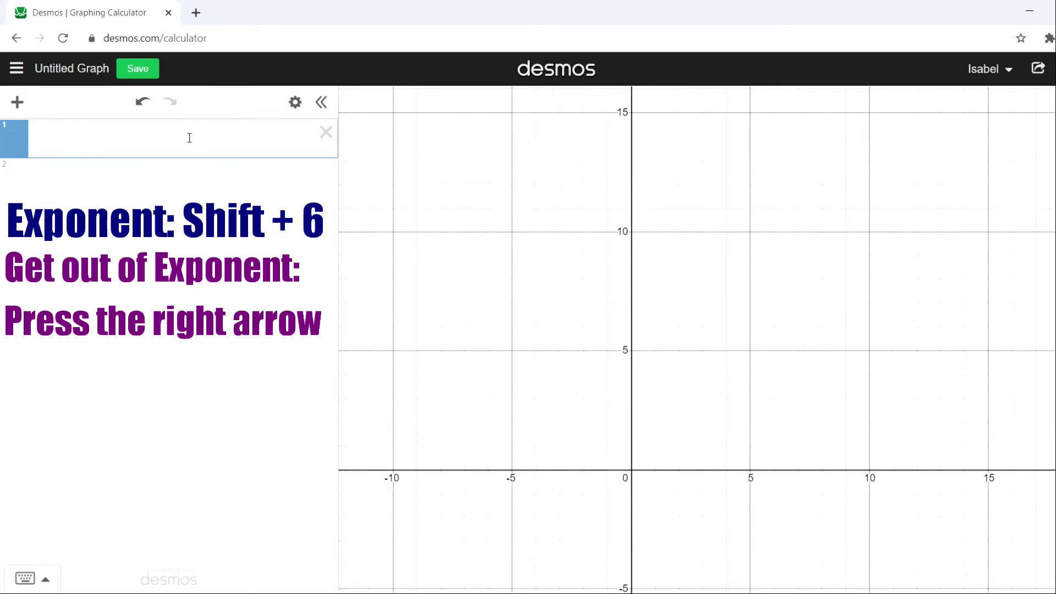
Step: Retype expression 1 as f(x) = 2x⁴ + x³ − 3x²
text(f(x)=2x^4)
key(Right)
text(+x^3)
key(Right)
text(-3x)
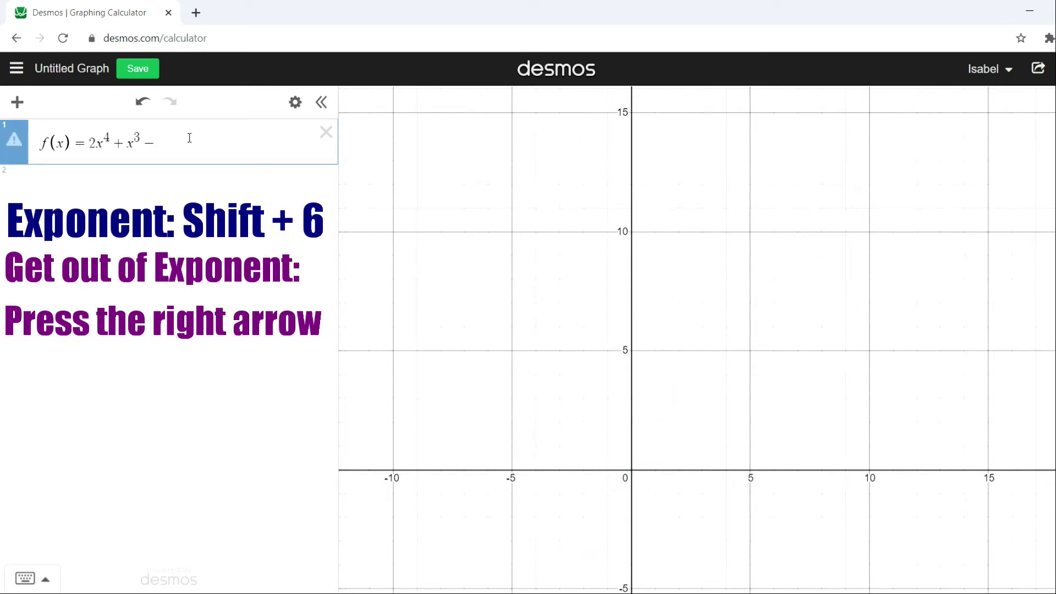
text(^2)
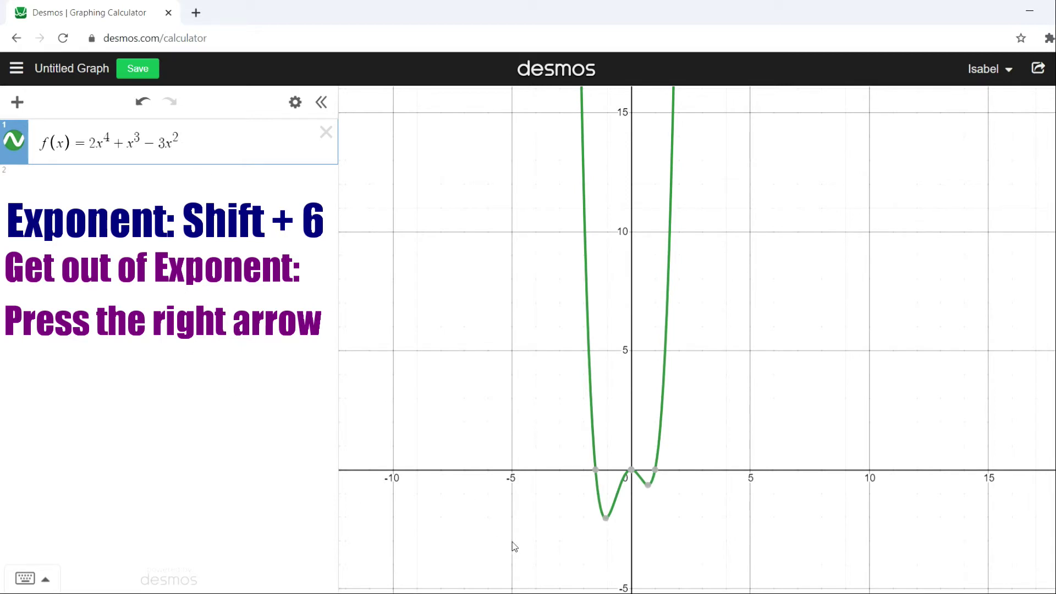
Step: Pin the minima (−1.074, −2.038) and (0.699, −0.647) and the origin (0, 0)
mouse_move(605, 526)
mouse_move(650, 493)
click(606, 518)
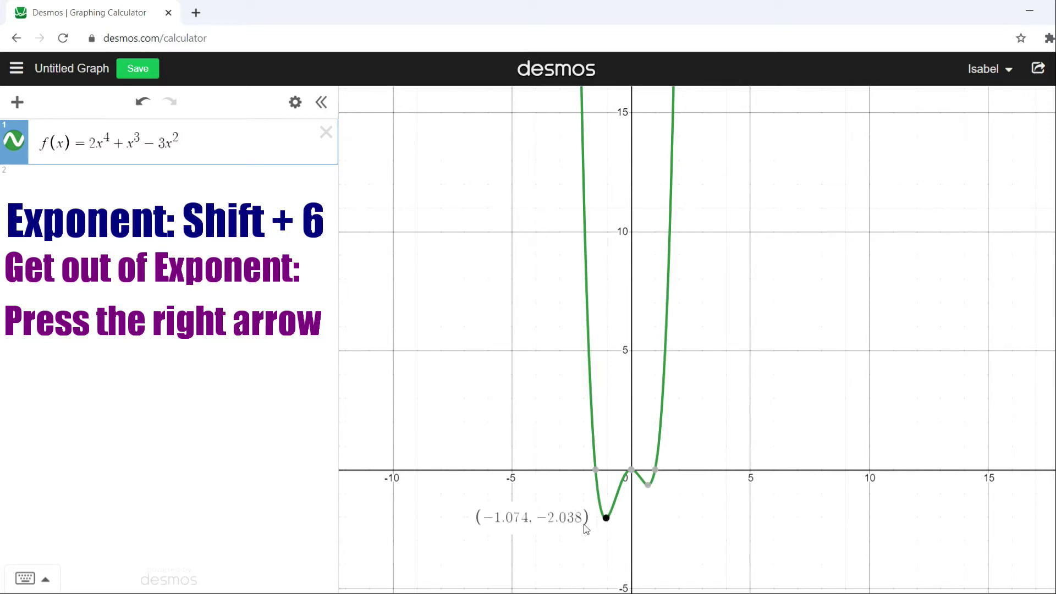
click(648, 484)
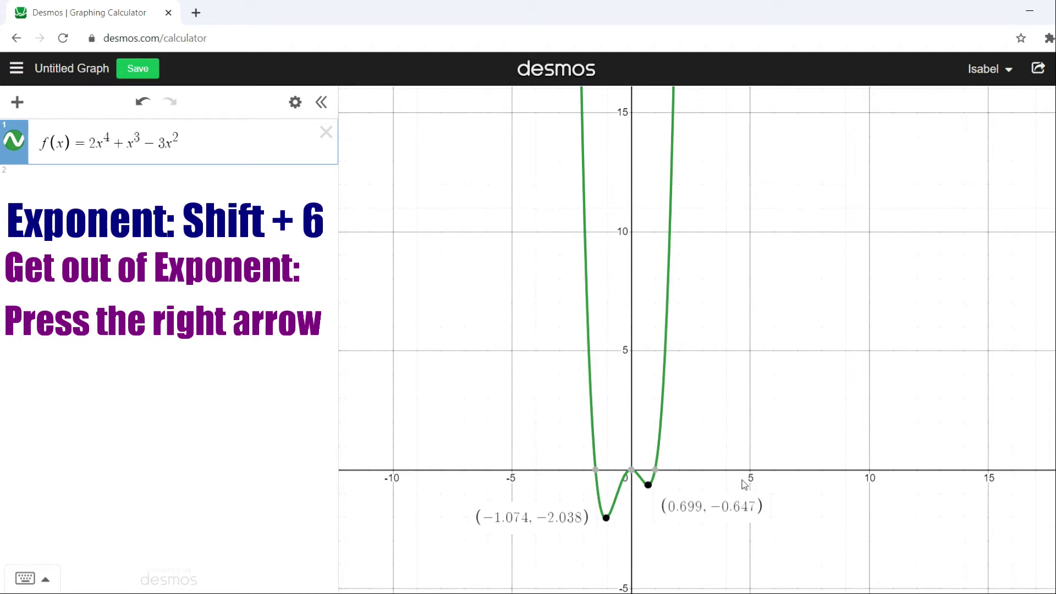
click(632, 471)
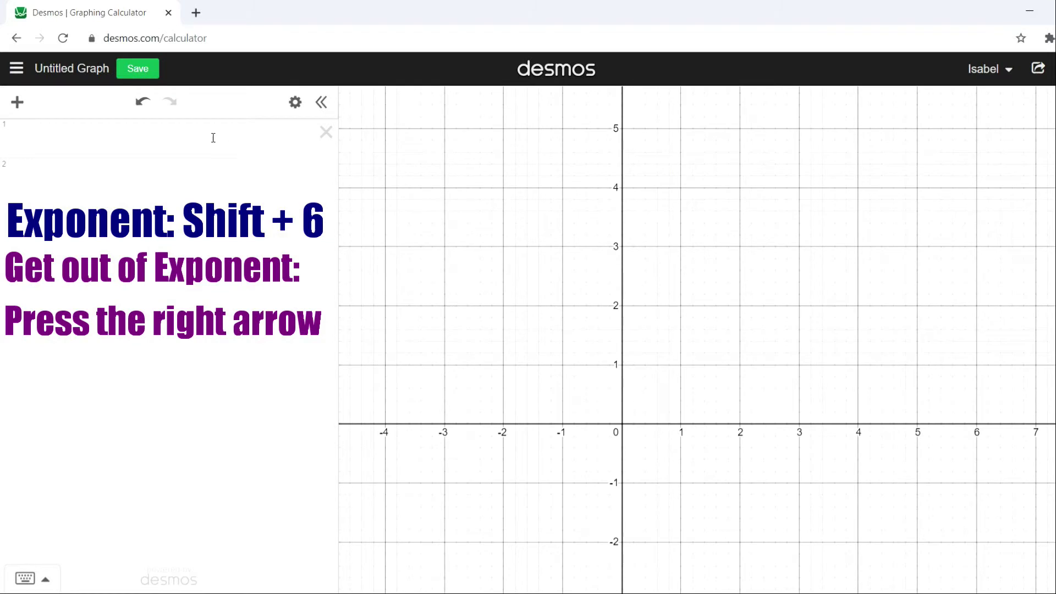
click(206, 137)
Step: Start expression 1 as f(x) = −⅓x⁶ − ⅕x⁵
text(f(x)=-1/3)
key(Right)
text(x^6)
key(Right)
text(-1/5)
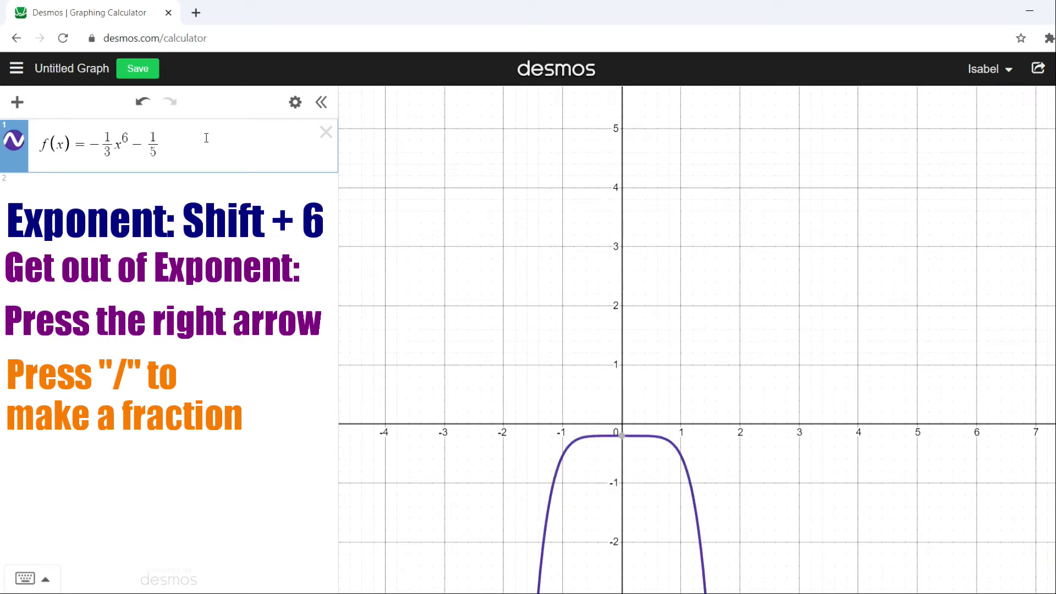
key(Right)
text(x^5)
Step: Finish the function with + x² + x and frame the curve's humps
key(Right)
text(+x^2)
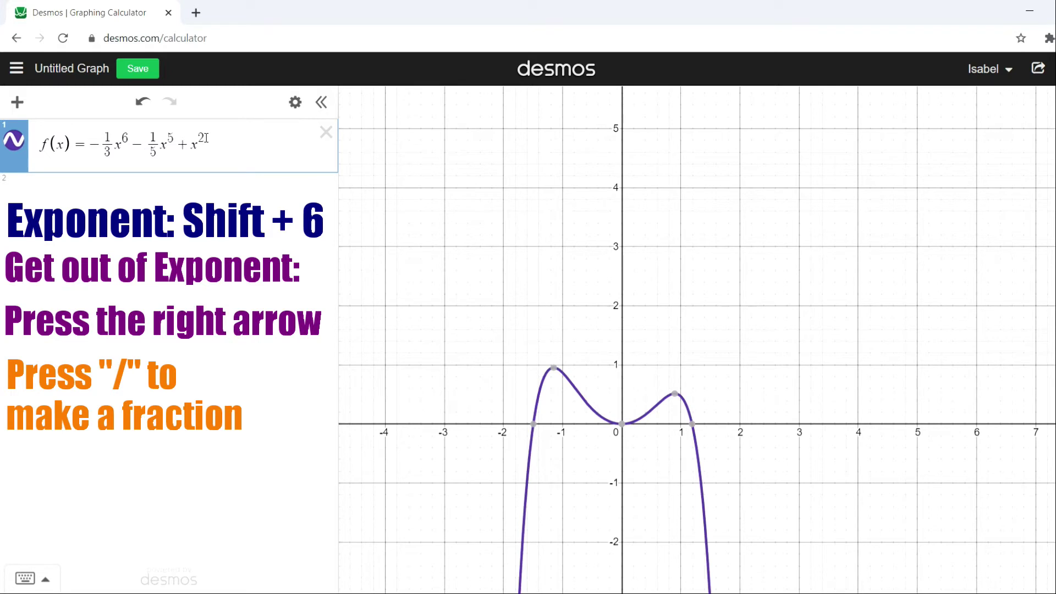
key(Right)
text(+x)
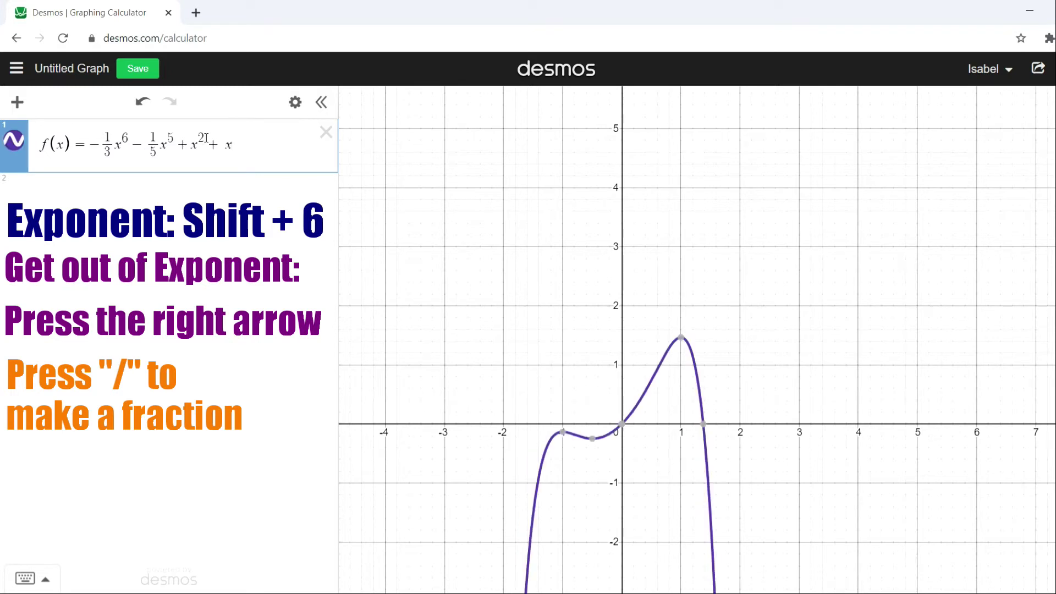
scroll(562, 284, down, 2)
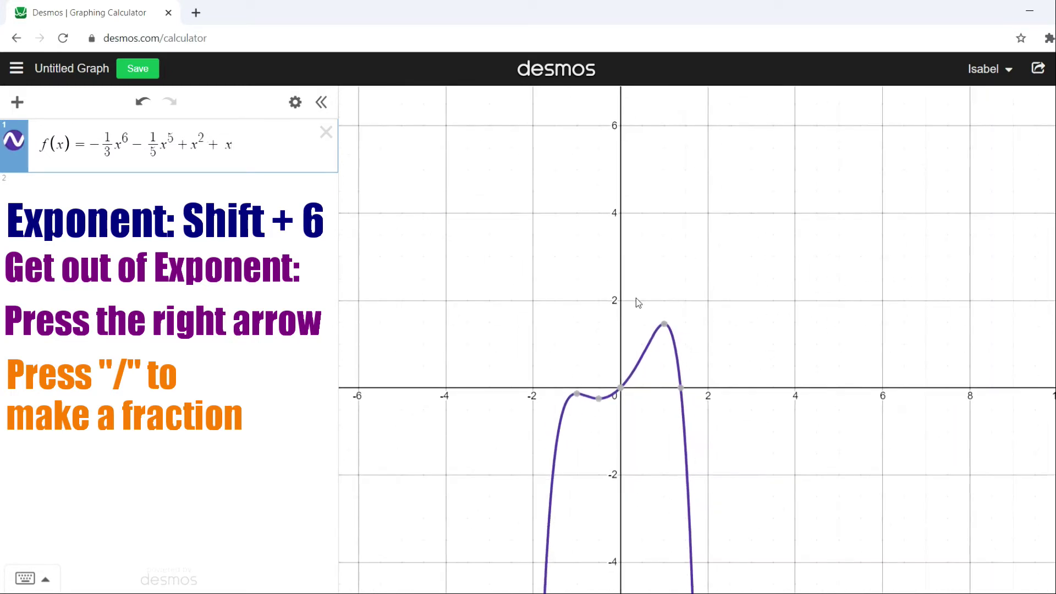
drag(645, 444, 631, 269)
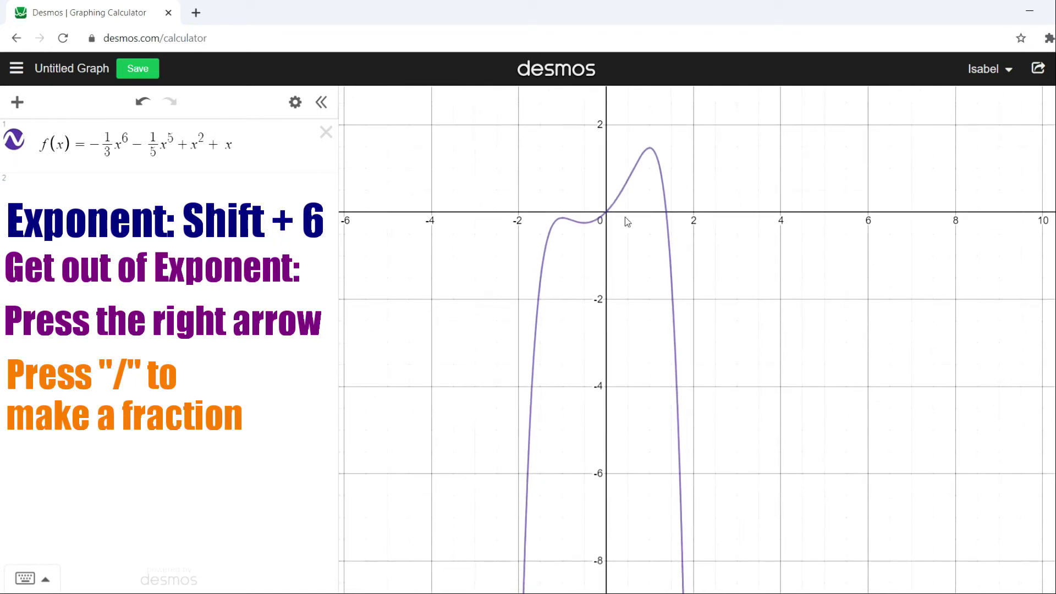
Step: Zoom in on the sextic and pin (−1, −0.133), (−0.5, −0.249) and (1, 1.467)
scroll(625, 216, up, 2)
drag(625, 217, 625, 258)
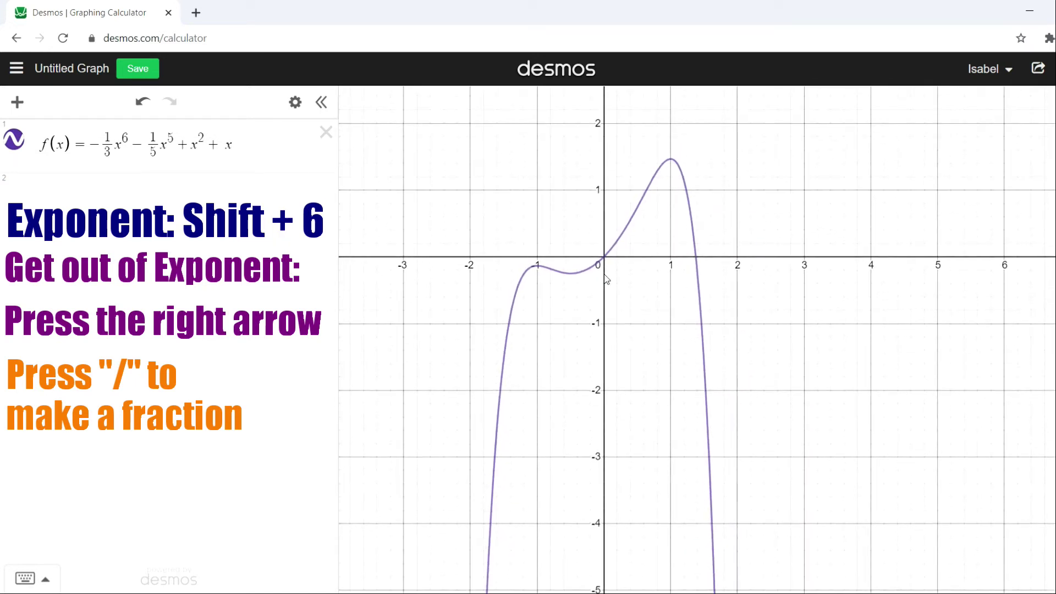
click(539, 269)
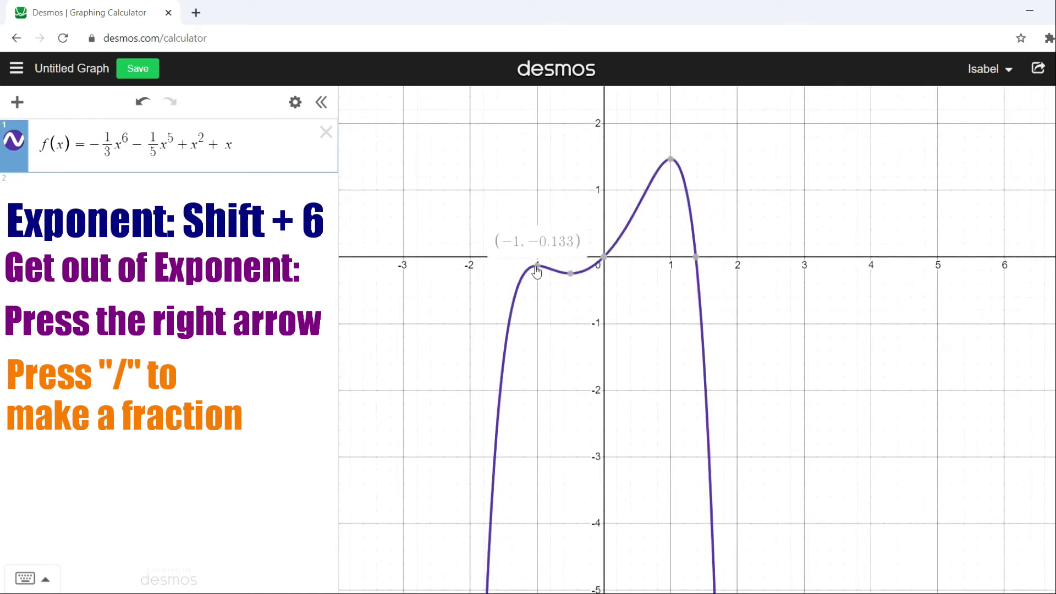
click(538, 268)
mouse_move(571, 274)
click(572, 275)
click(672, 160)
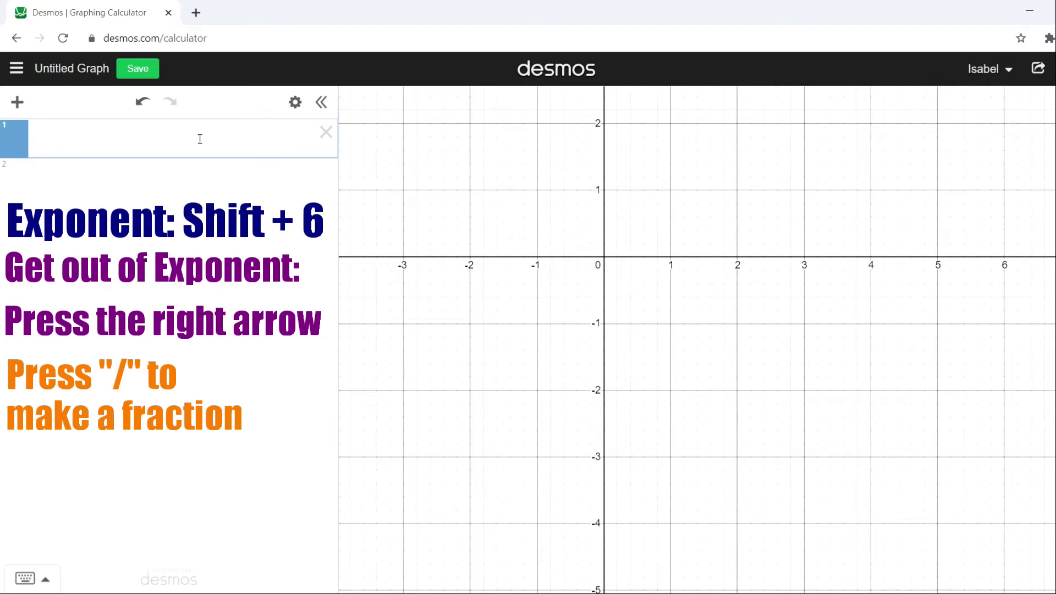
Step: Start expression 1 as f(x) = x⁶ − 13/5x⁵ − 9/2x⁴
text(f(x)=x^6)
key(Right)
text(-)
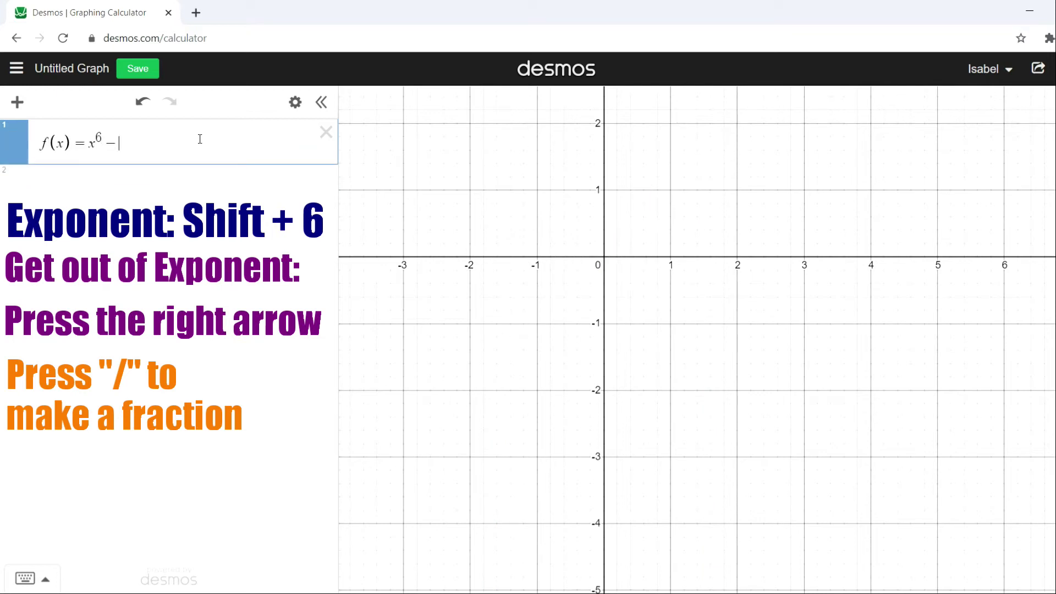
text(13/5)
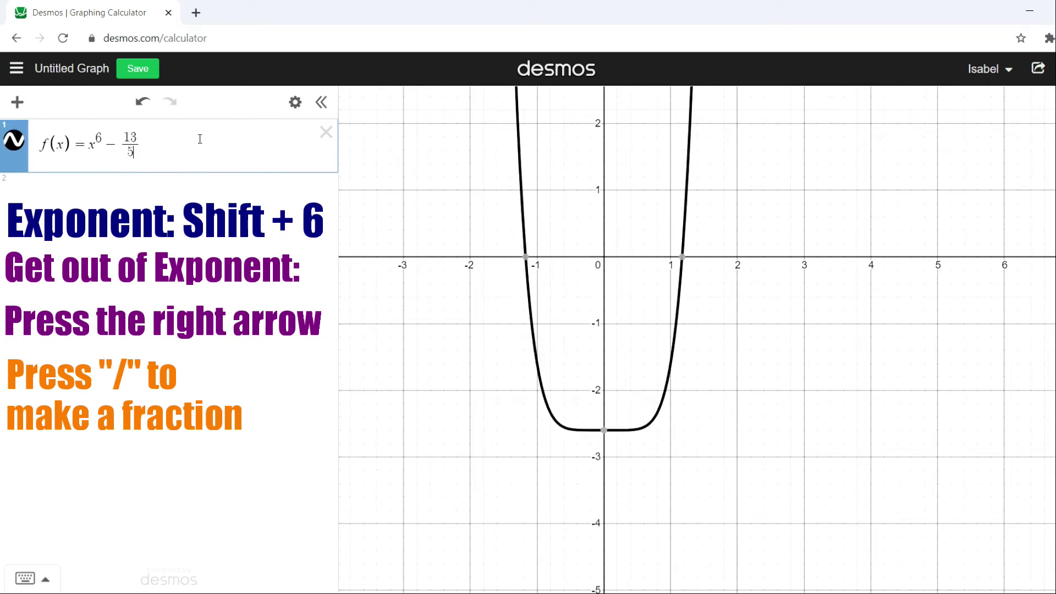
key(Right)
text(x^5)
key(Right)
text(-9/2)
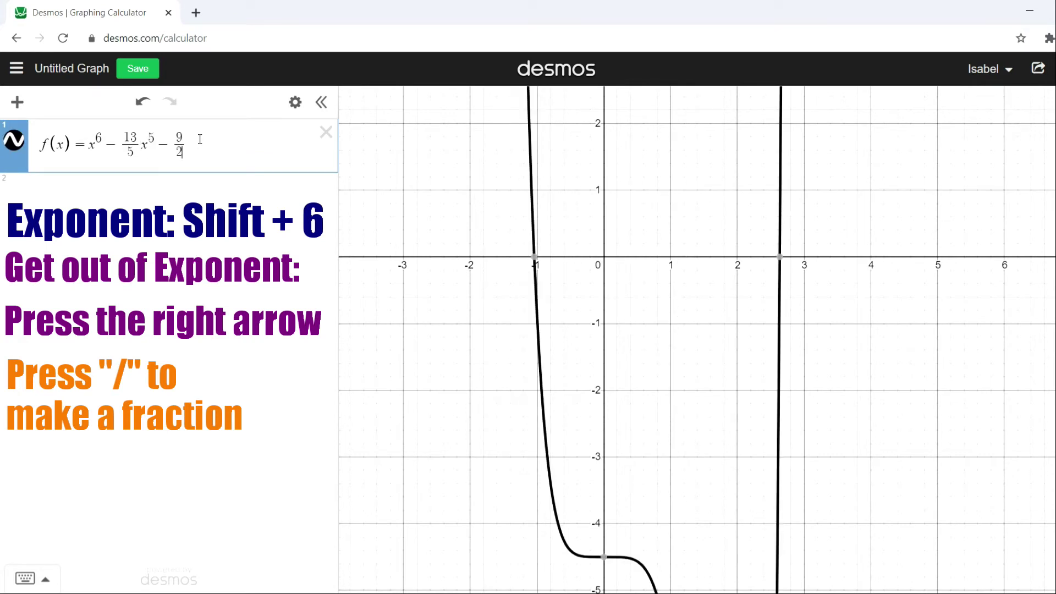
key(Right)
text(x^4)
Step: Add + 7/3x³ + 3x² to finish the new sextic
key(Right)
text(+)
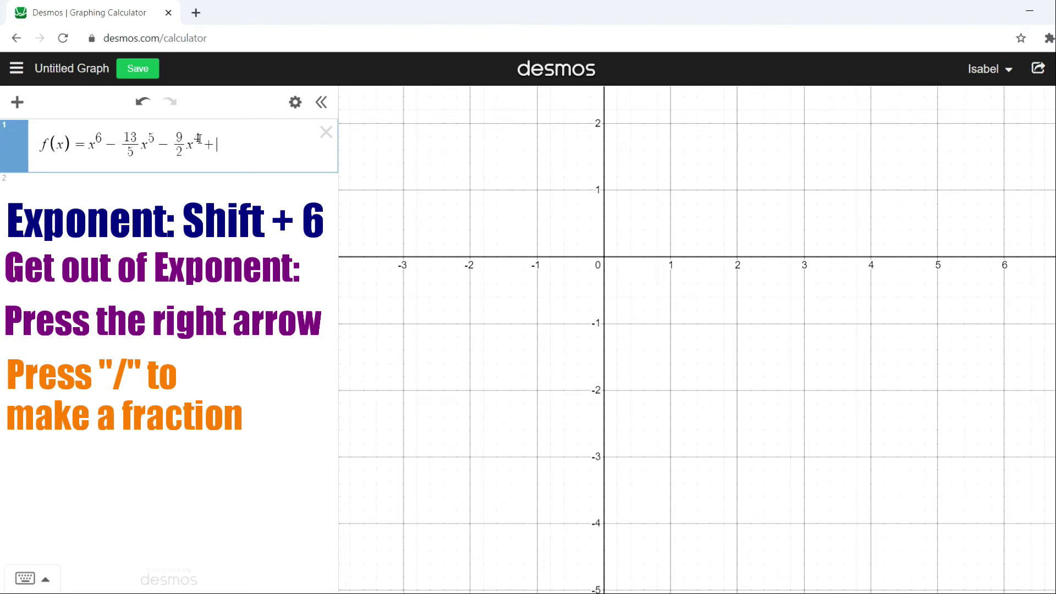
text(7/3)
key(Right)
text(x^3)
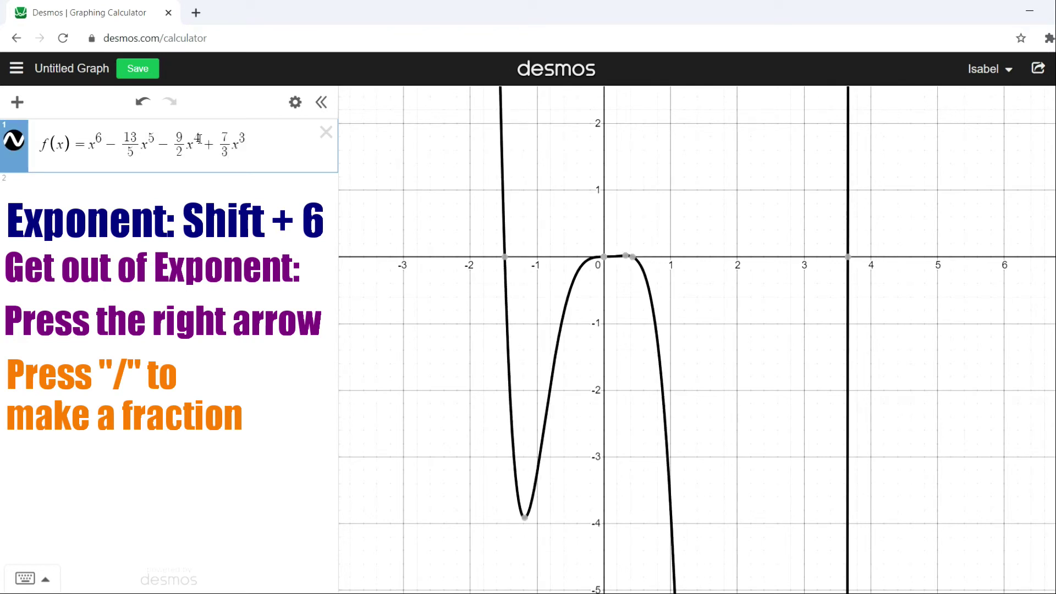
key(Right)
text(+3x)
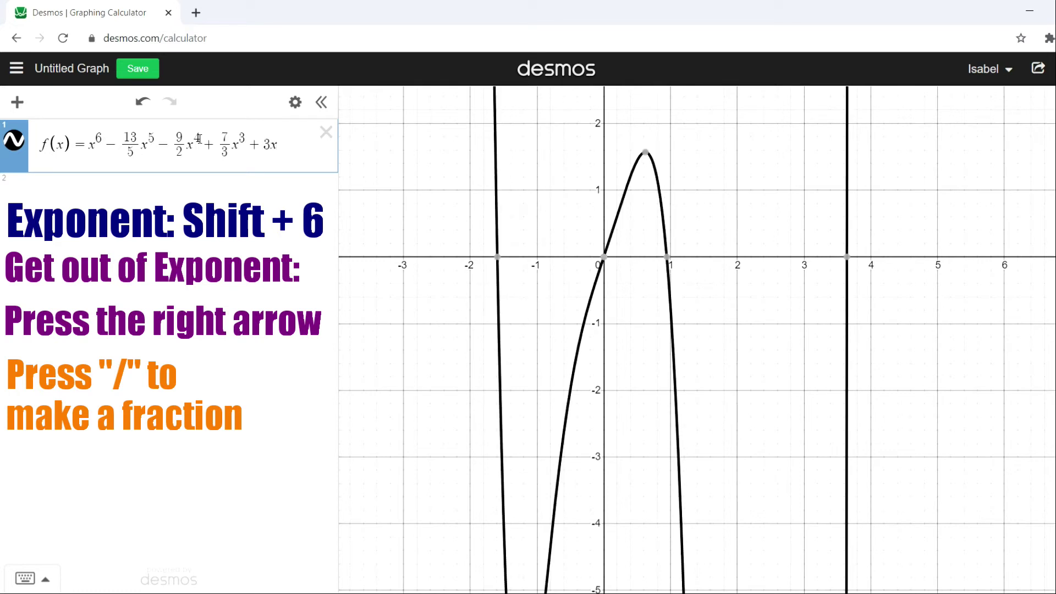
text(^2)
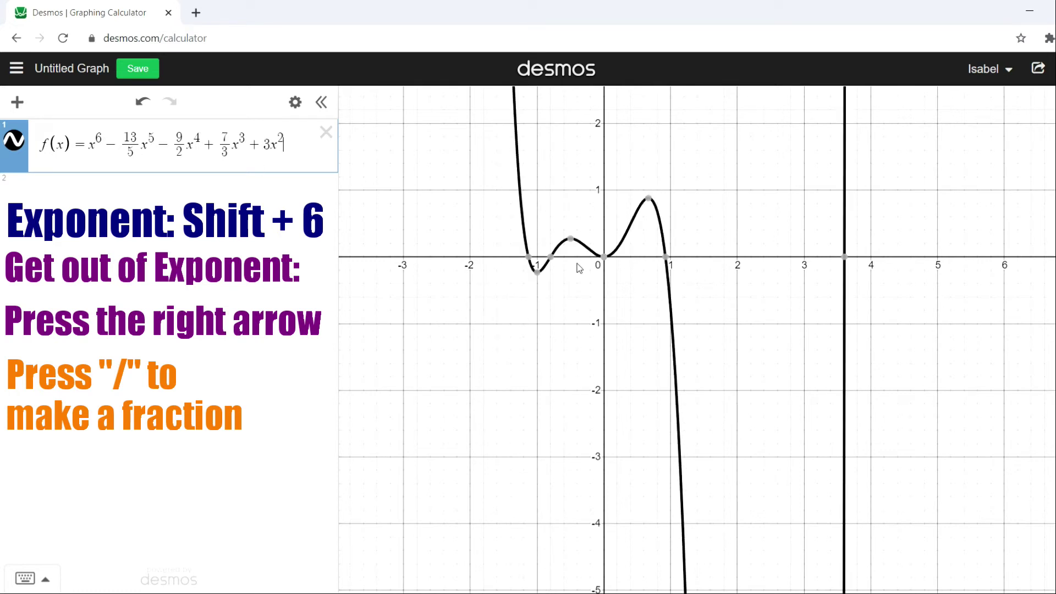
scroll(599, 303, down, 2)
Step: Zoom in near the origin and pin (−1, −0.233), (−0.5, 0.274), (0, 0) and (0.667, 0.881)
click(783, 328)
drag(783, 328, 735, 317)
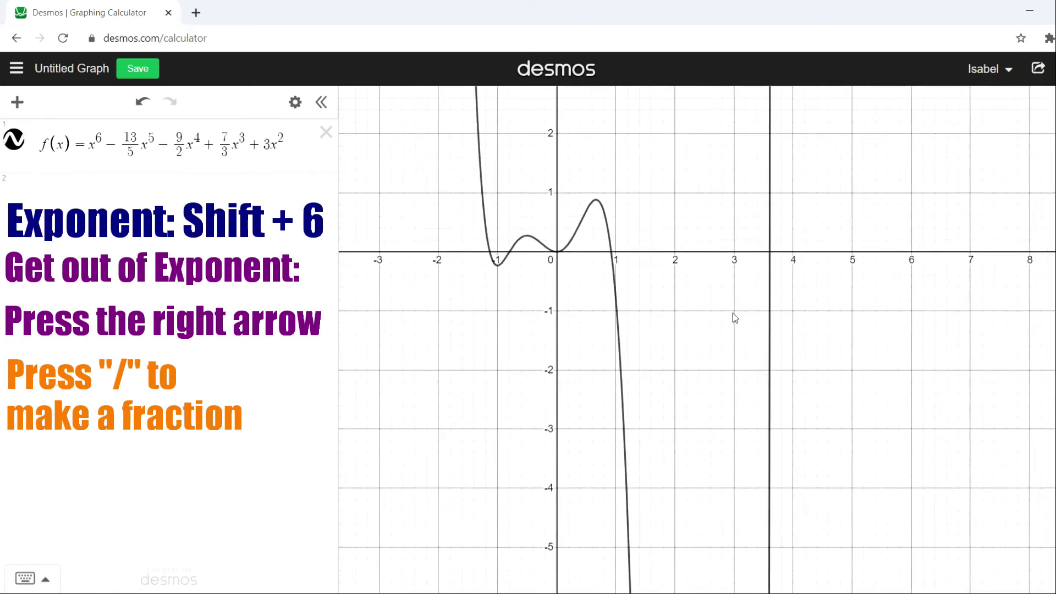
click(599, 283)
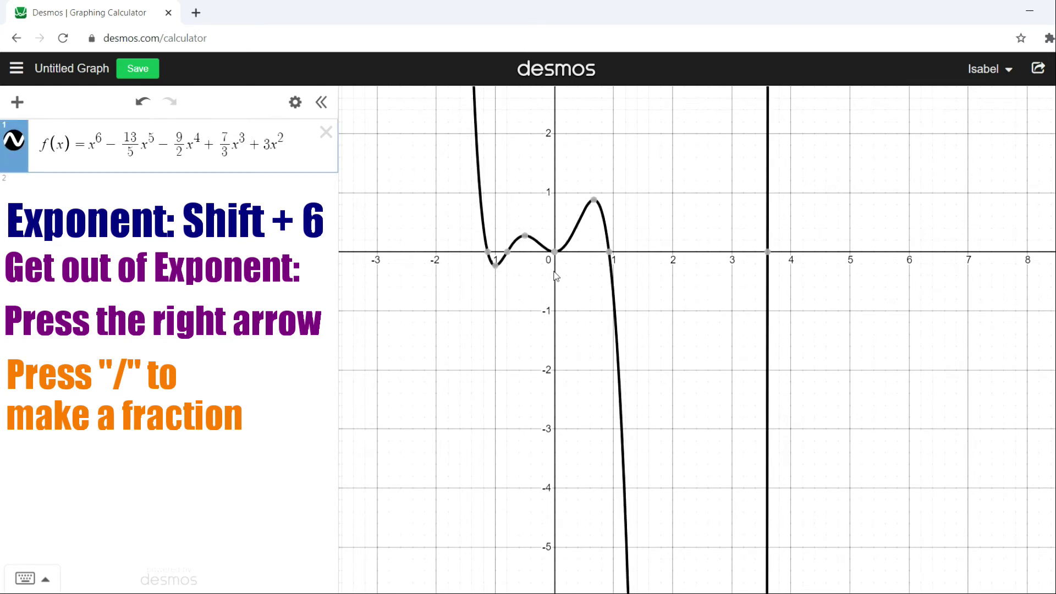
scroll(532, 282, up, 1)
scroll(533, 282, up, 2)
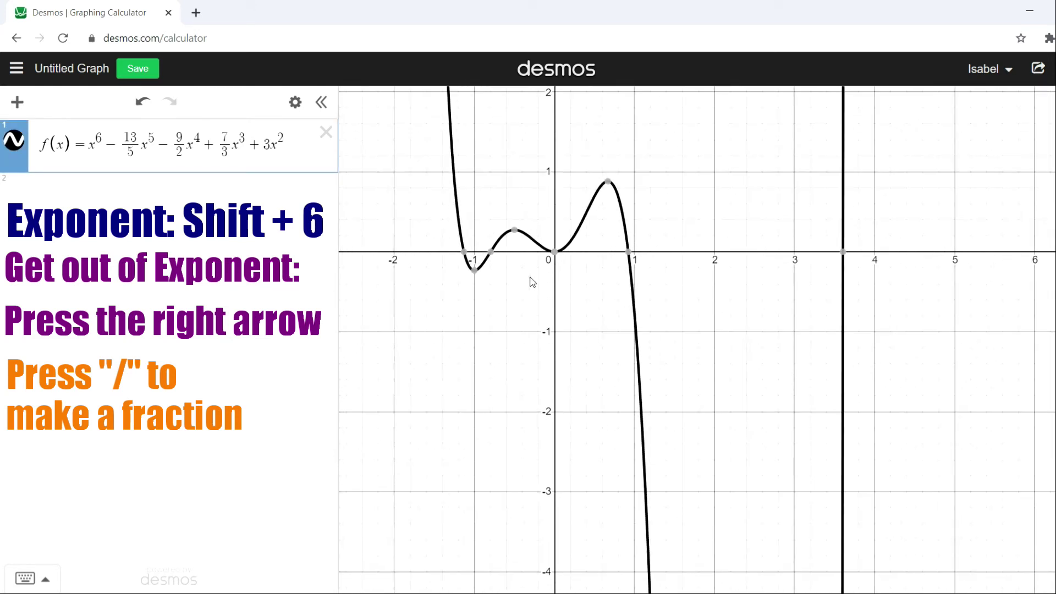
scroll(533, 282, up, 1)
click(467, 277)
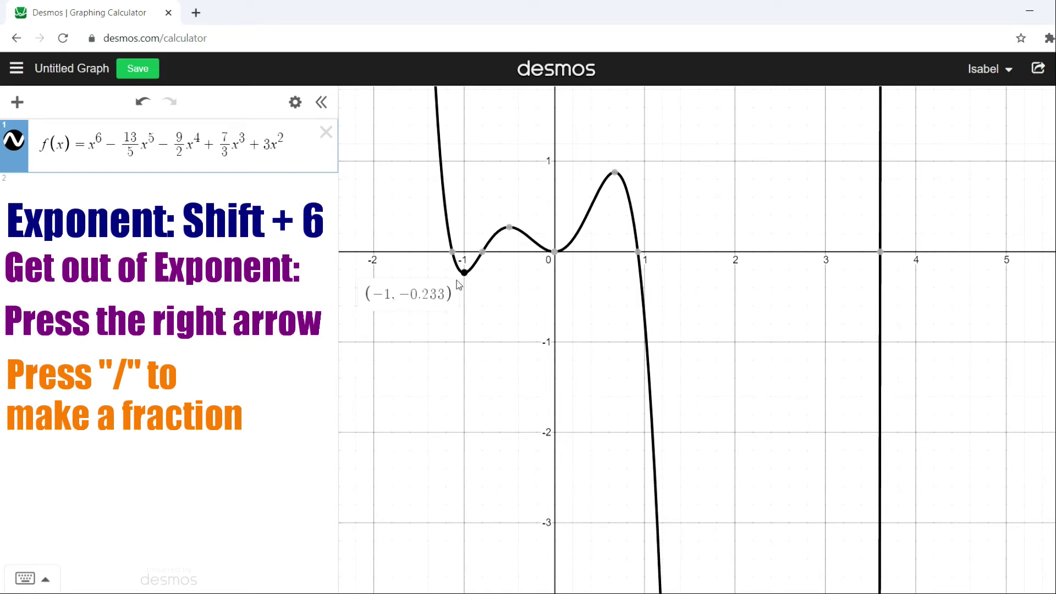
click(511, 235)
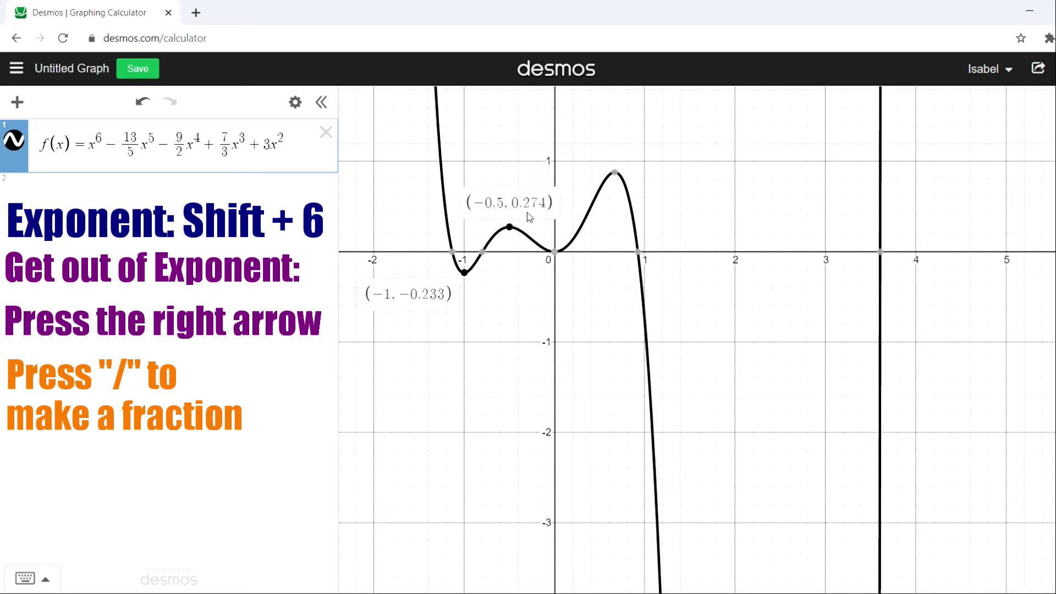
click(555, 252)
click(615, 172)
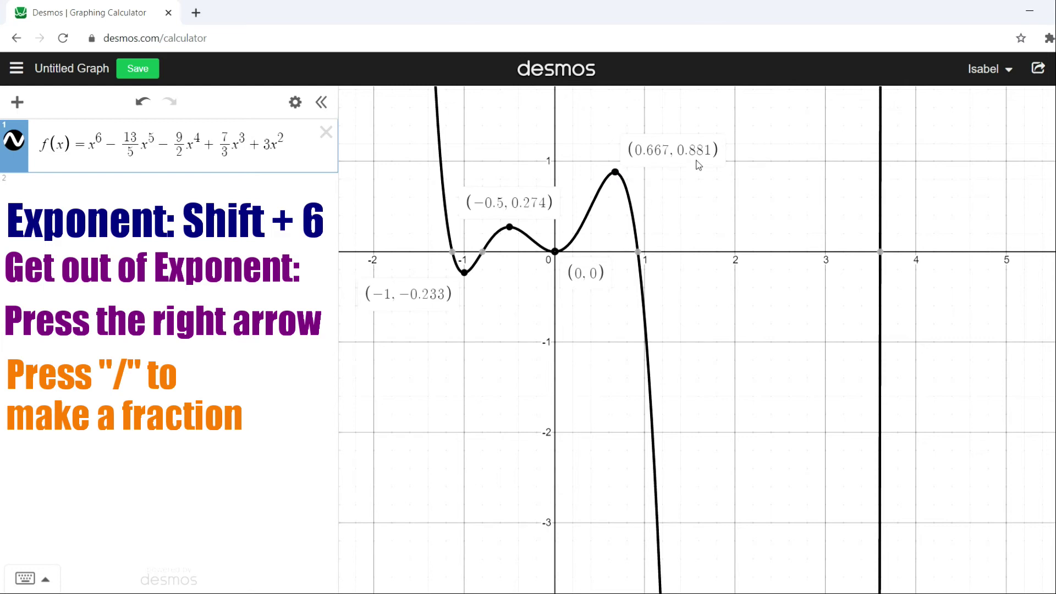
scroll(701, 165, down, 3)
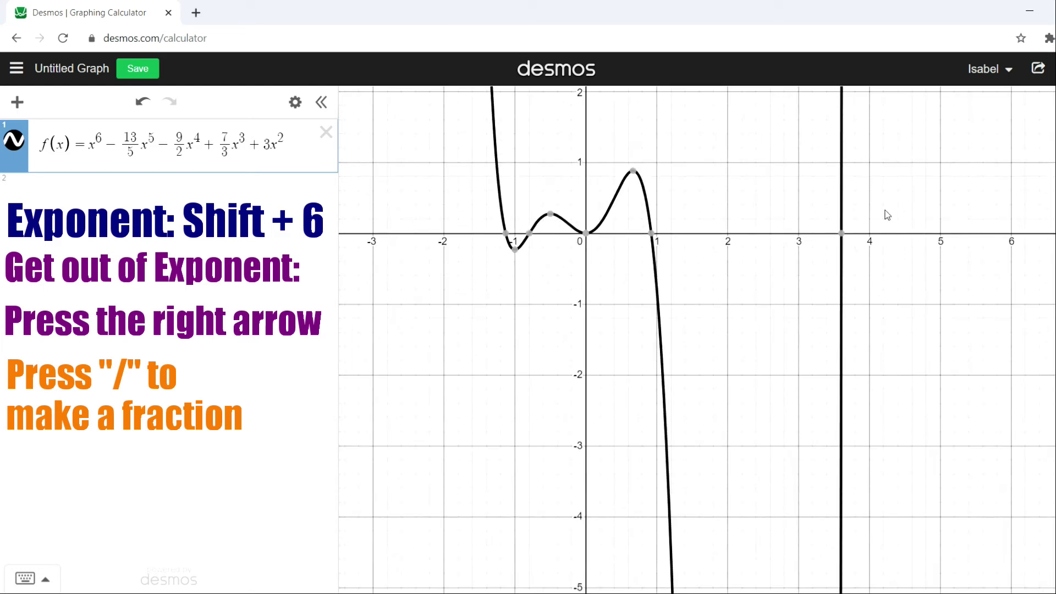
Step: Zoom out and pan down to follow the curve's steep descent
drag(797, 352, 712, 171)
scroll(731, 229, down, 3)
scroll(726, 467, down, 5)
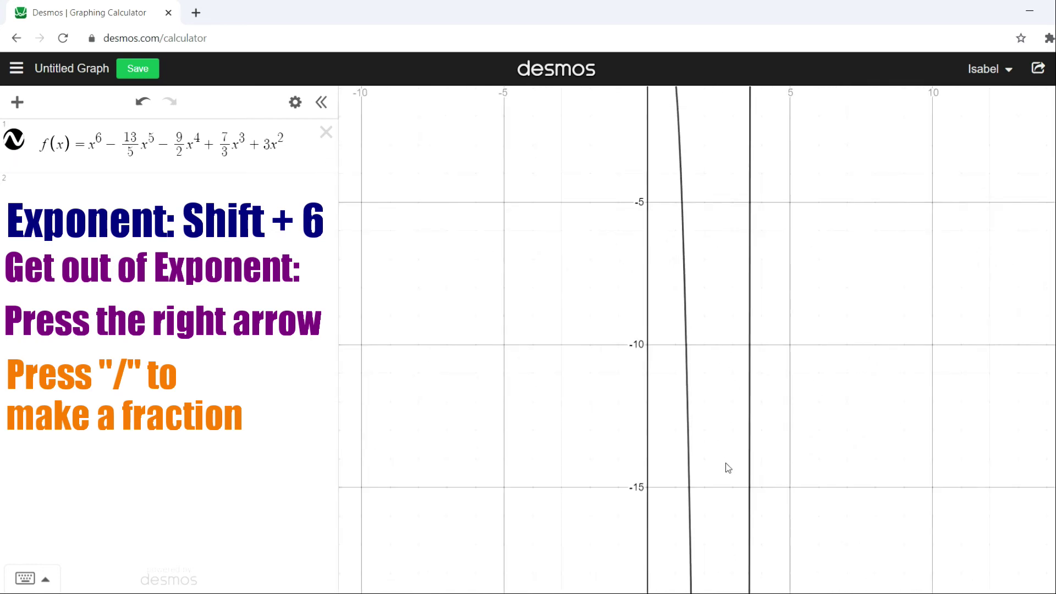
scroll(705, 295, up, 3)
scroll(702, 507, down, 2)
drag(703, 508, 677, 236)
drag(676, 495, 671, 137)
drag(650, 533, 625, 356)
Step: Follow the curve past −100 to its lowest point and pin it at (3, −177.3)
drag(645, 512, 627, 91)
drag(615, 463, 597, 187)
drag(592, 437, 590, 158)
drag(552, 418, 540, 160)
drag(533, 531, 526, 282)
drag(501, 494, 489, 423)
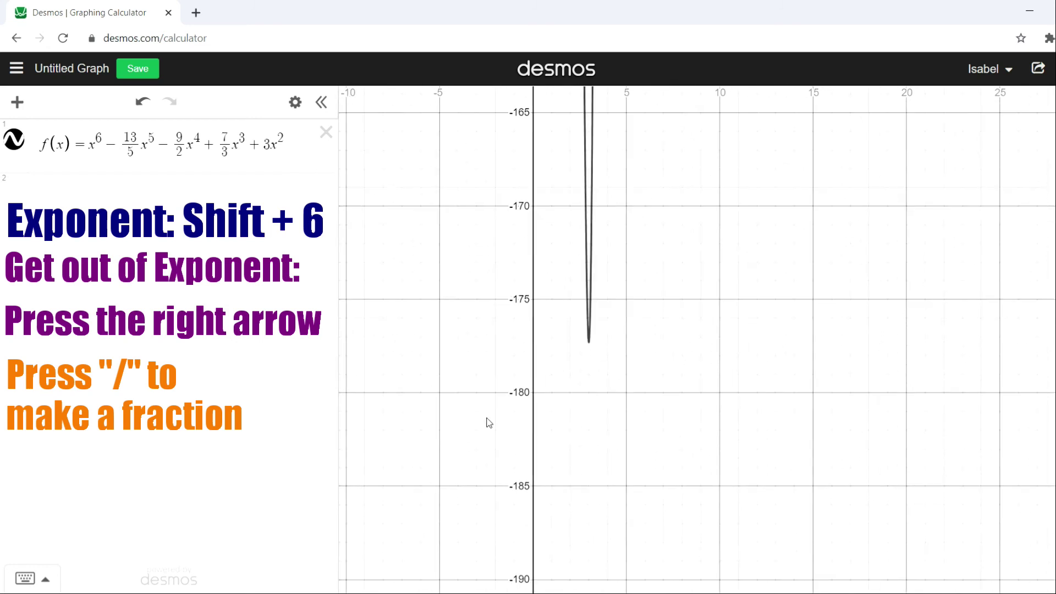
scroll(571, 348, up, 10)
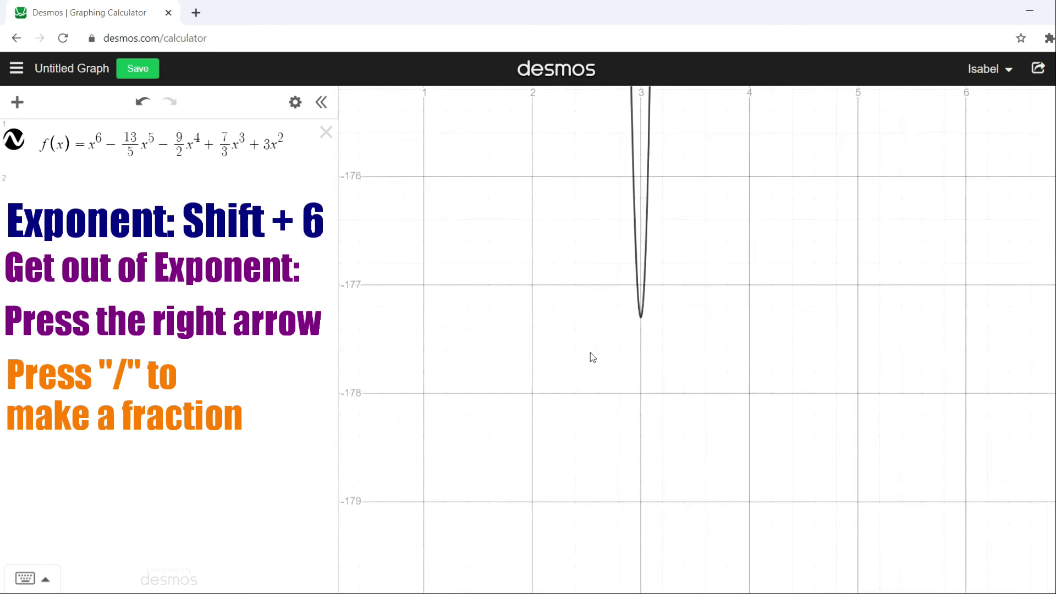
click(661, 302)
click(661, 302)
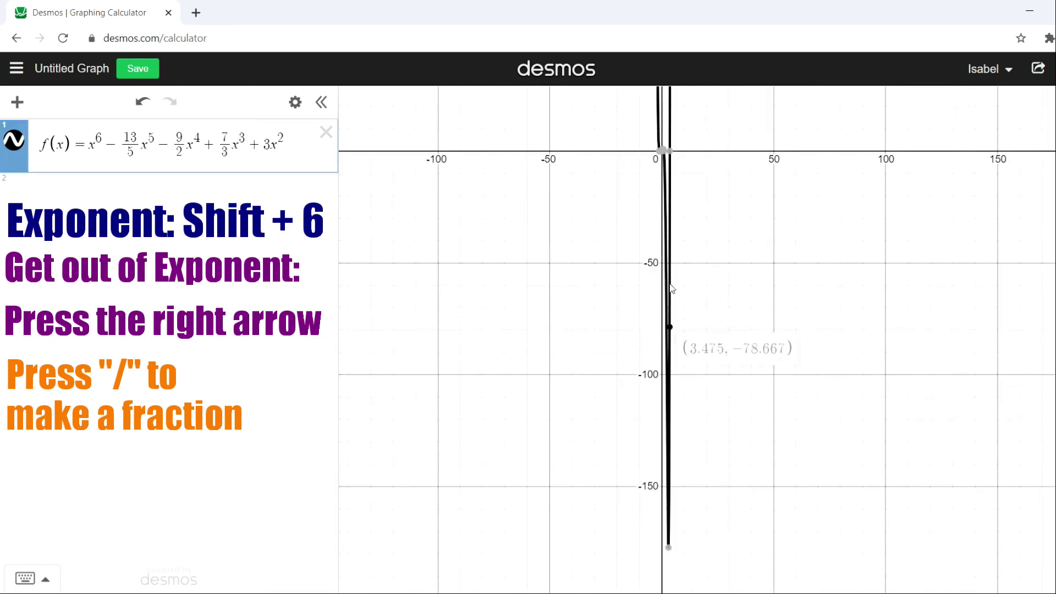
Step: Pan back to the origin and zoom in so the x-axis spans about −6 to 10
drag(721, 305, 690, 323)
scroll(686, 326, up, 1)
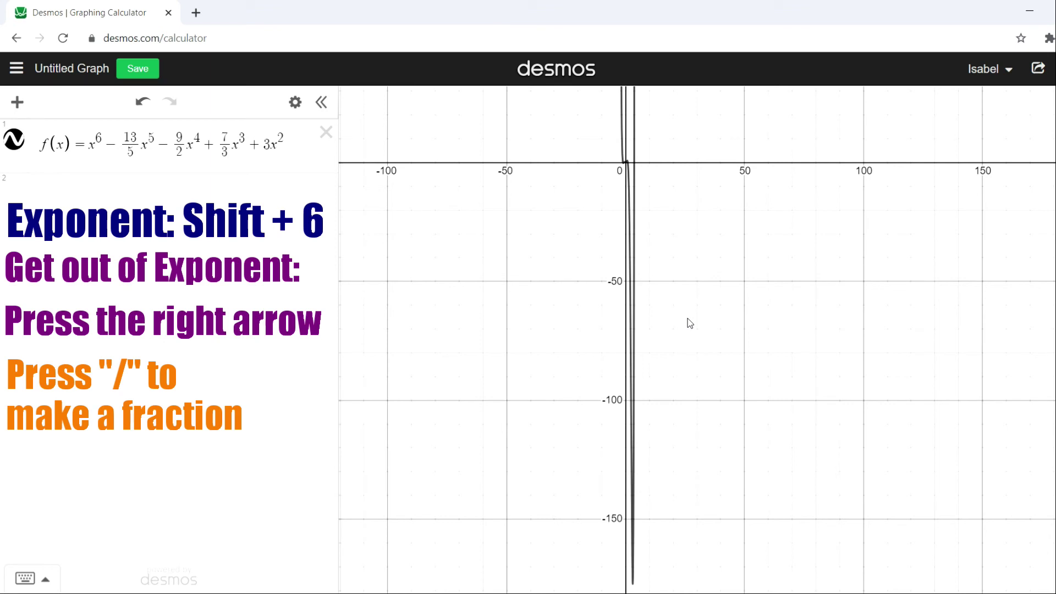
scroll(633, 183, up, 5)
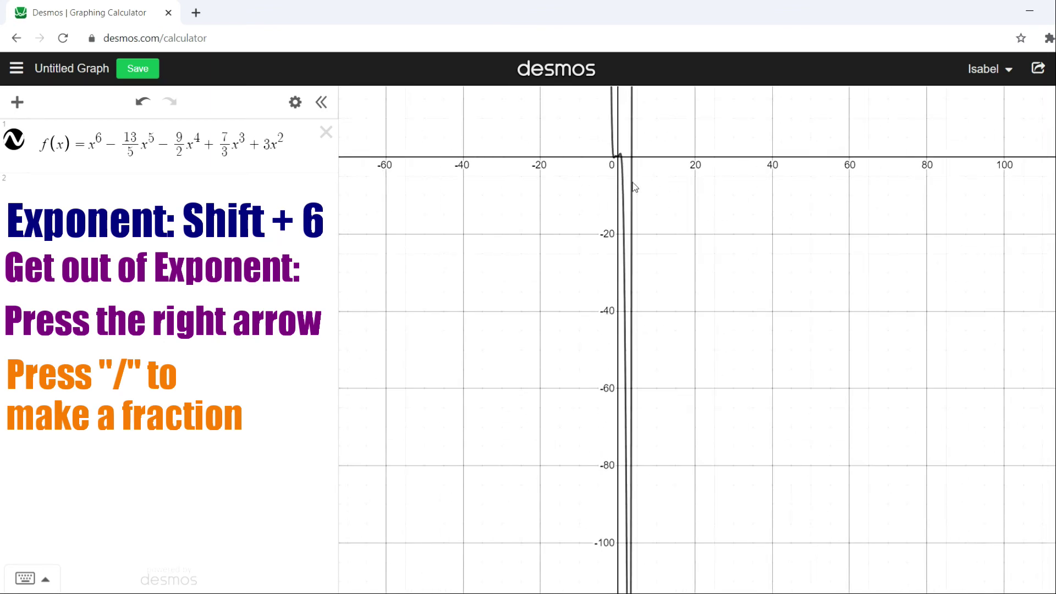
scroll(630, 188, up, 10)
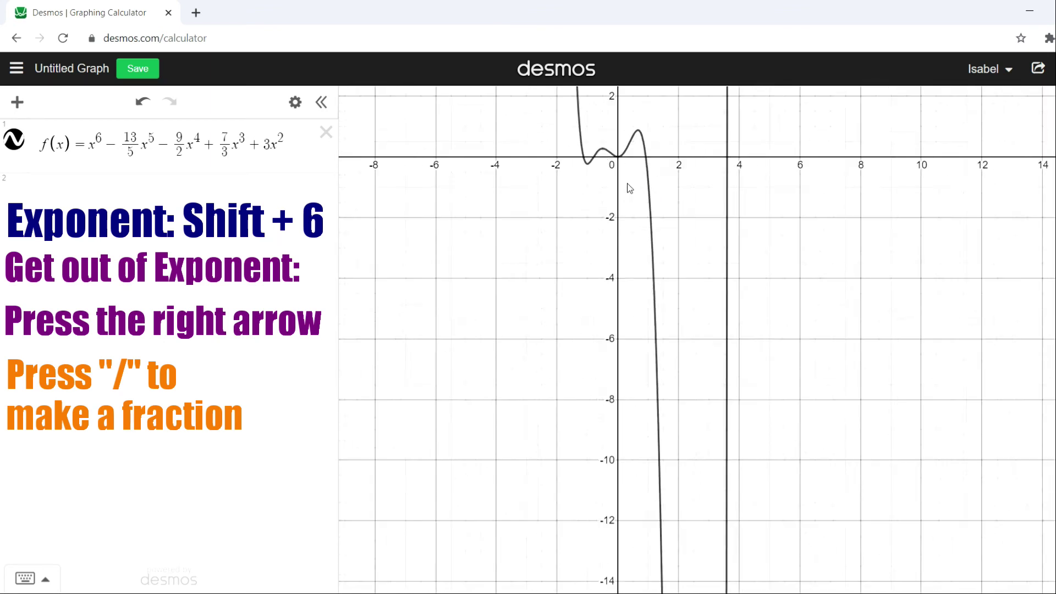
drag(696, 189, 672, 366)
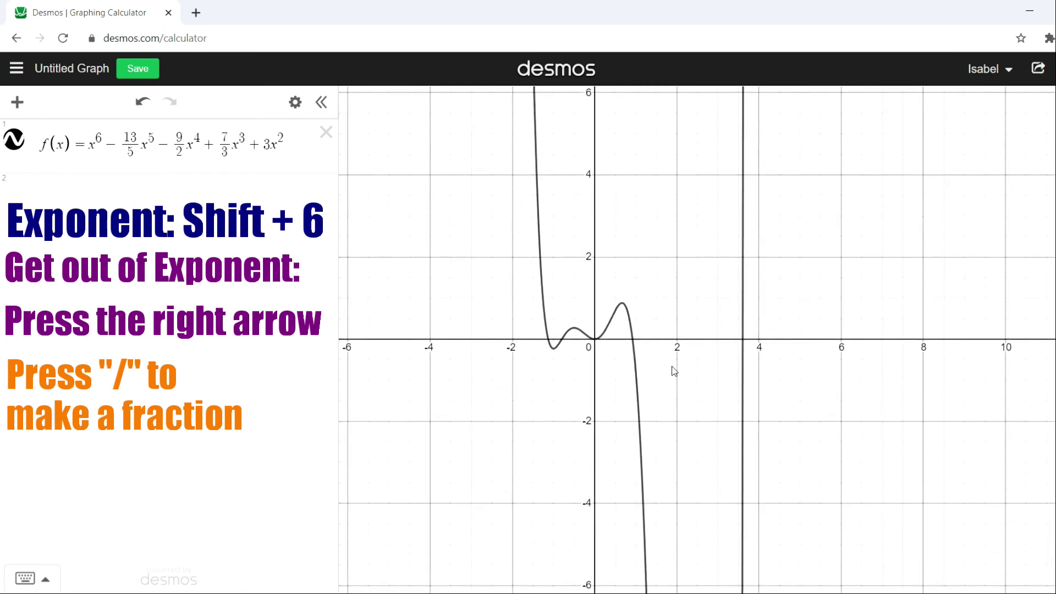